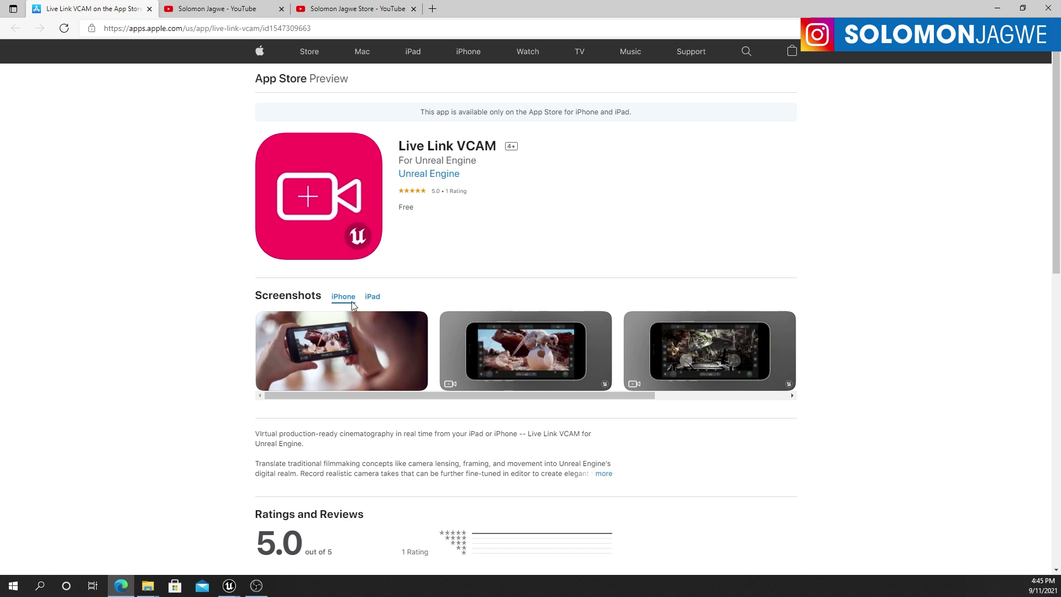
# View the iPad and iPhone screenshots on the Live Link VCAM App Store page
pyautogui.click(370, 302)
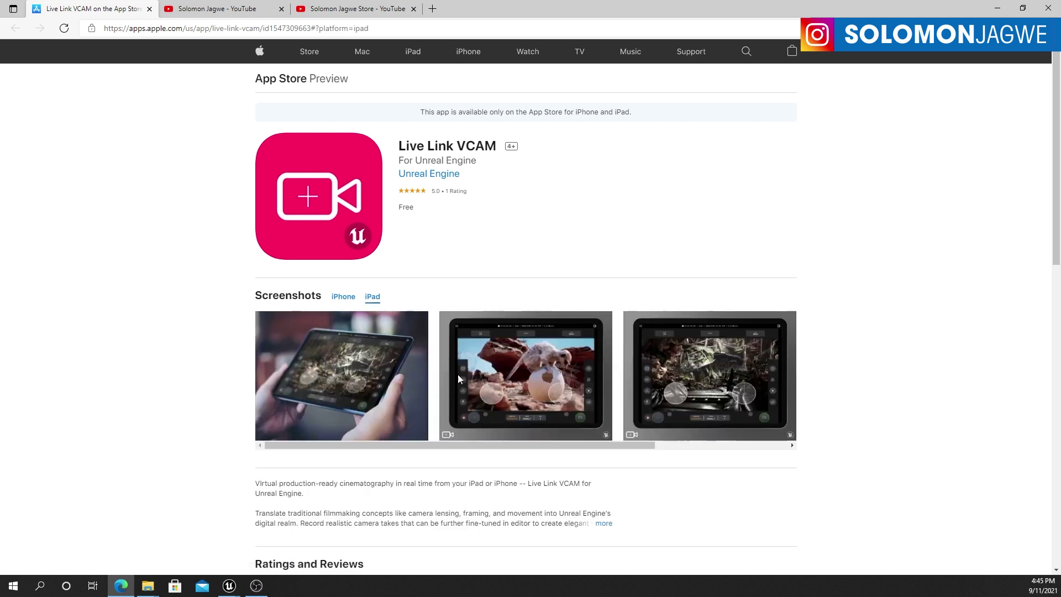
pyautogui.click(342, 299)
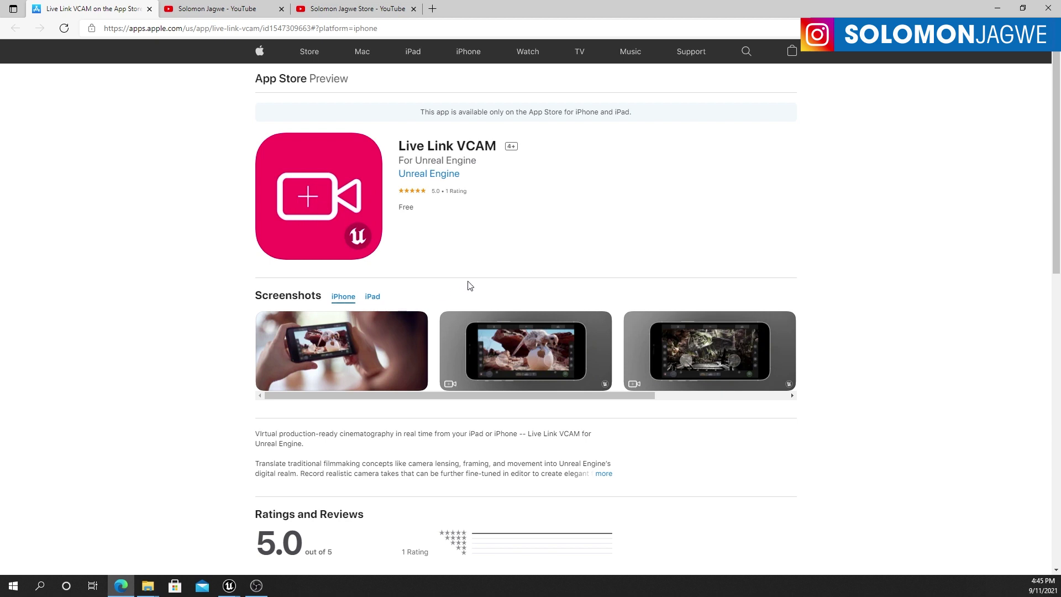
# Restore the browser to a smaller window, move it aside and narrow it so the Unreal Editor viewport shows beside it
pyautogui.click(998, 13)
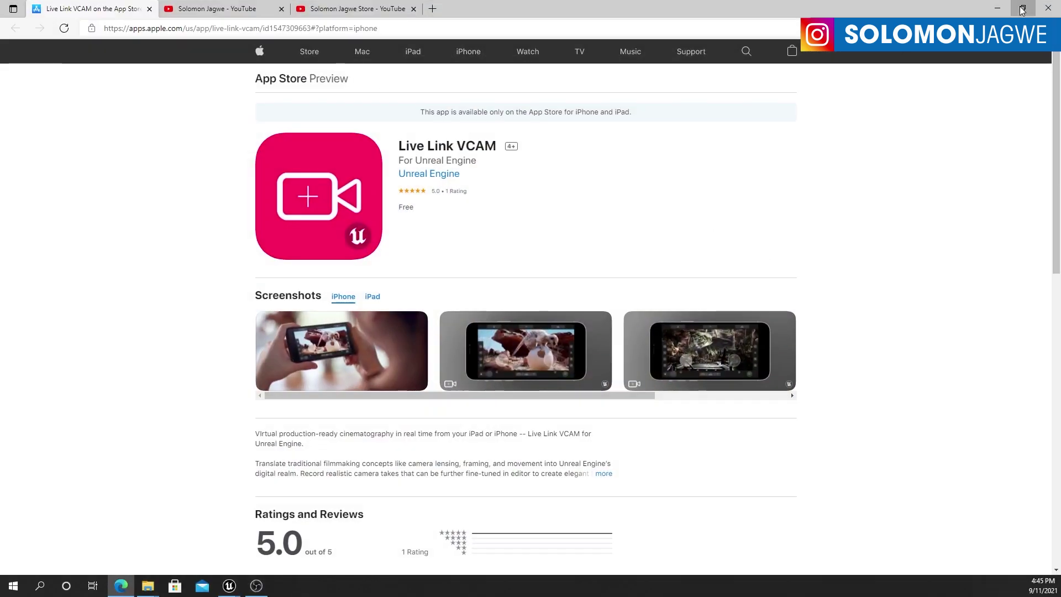
pyautogui.click(1022, 8)
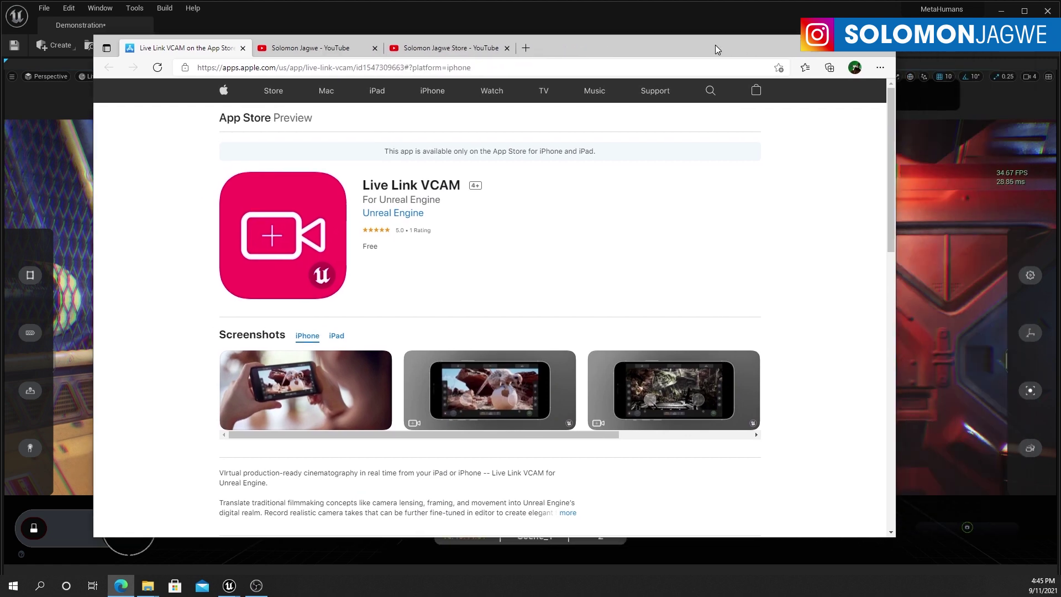
pyautogui.moveTo(717, 49); pyautogui.dragTo(658, 33)
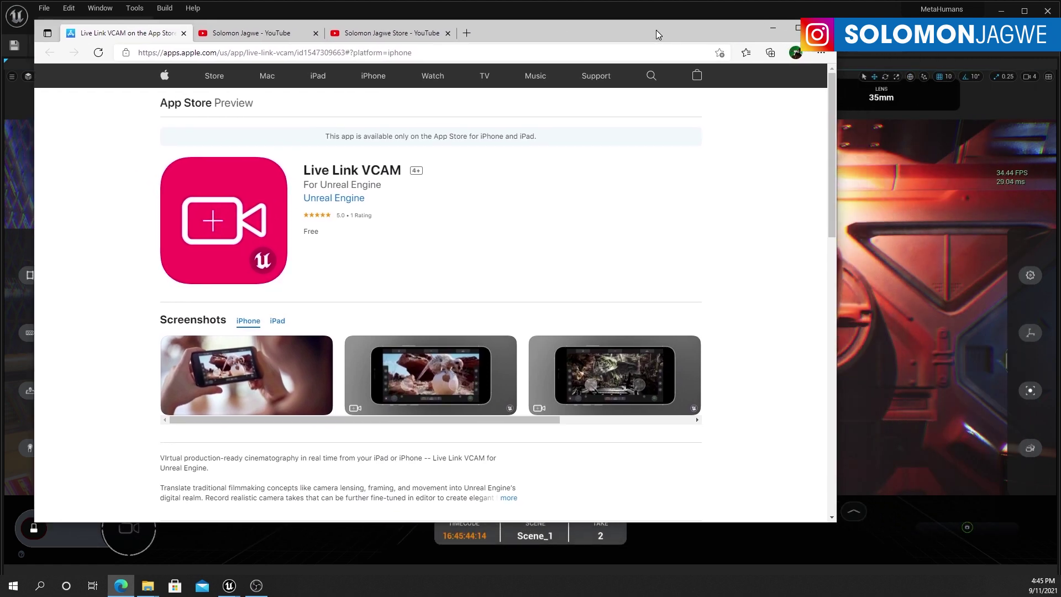
pyautogui.moveTo(839, 125); pyautogui.dragTo(536, 129)
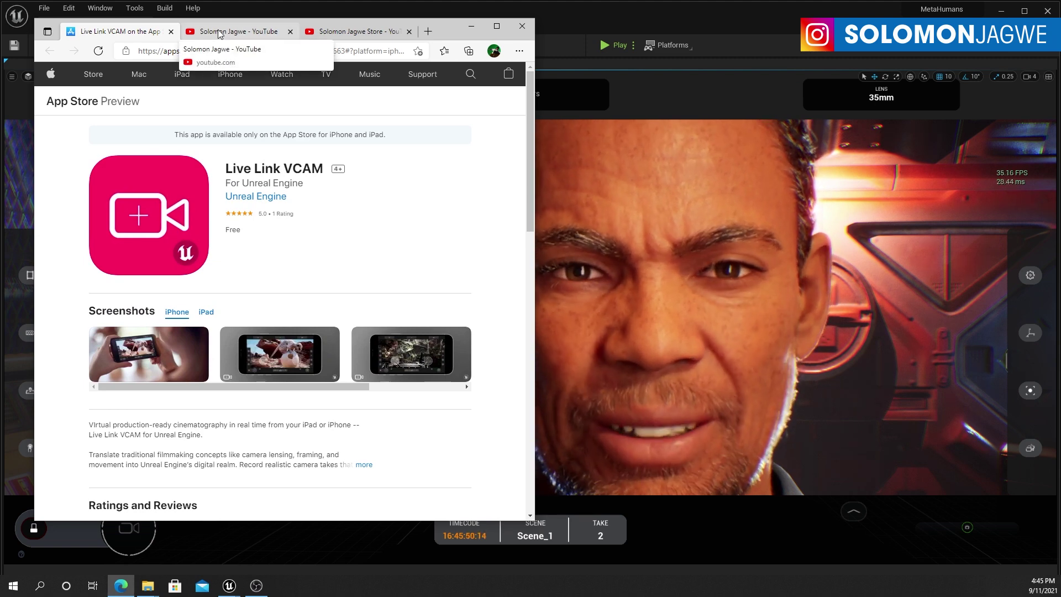
# View the YouTube channel and its store page, return to the App Store page, and minimise the browser to get back to Unreal Editor
pyautogui.click(219, 33)
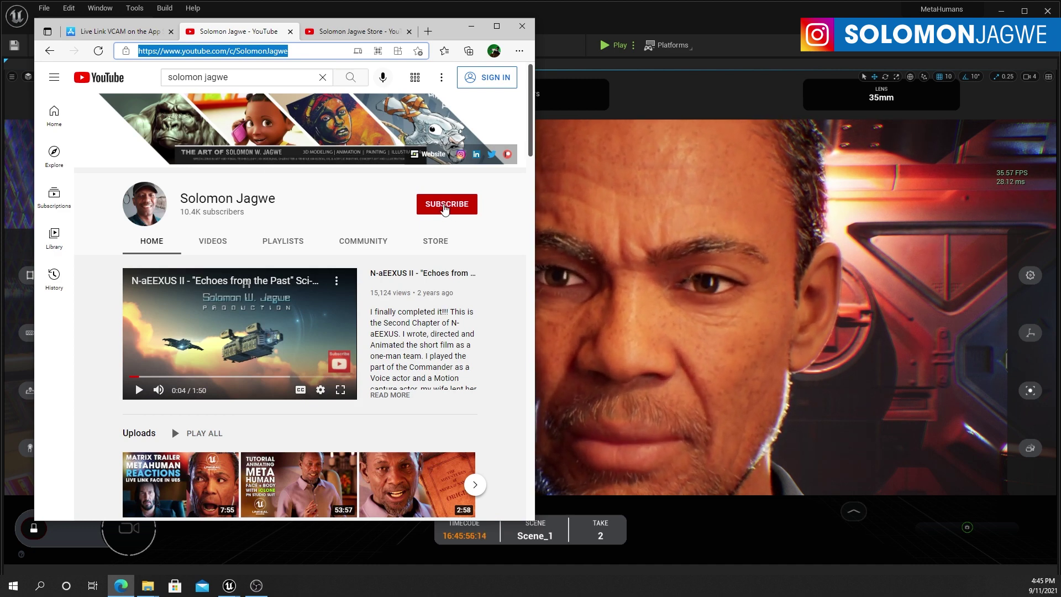
pyautogui.moveTo(442, 26); pyautogui.dragTo(412, 26)
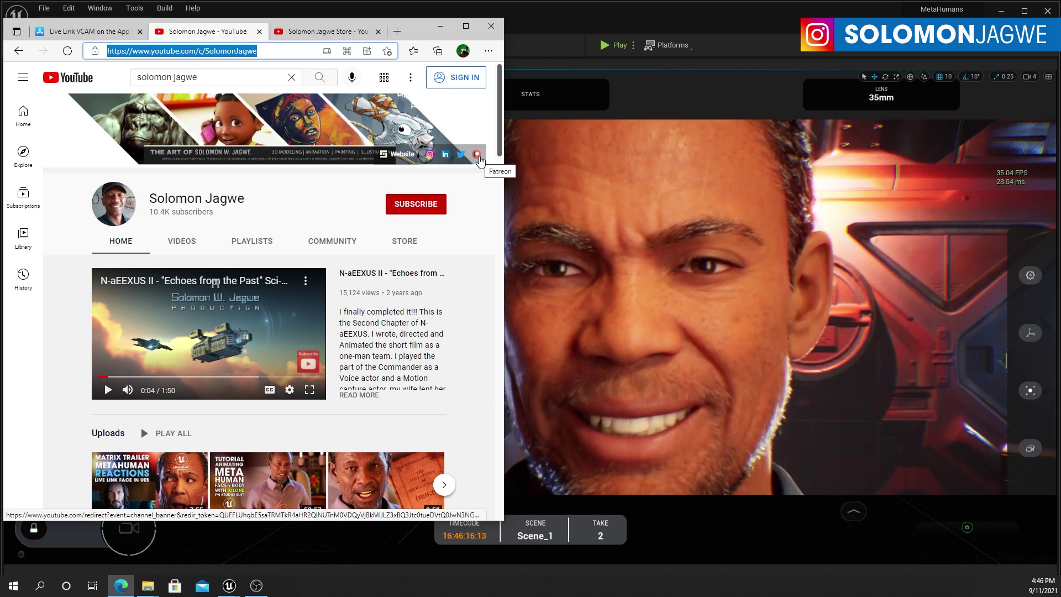
pyautogui.click(316, 33)
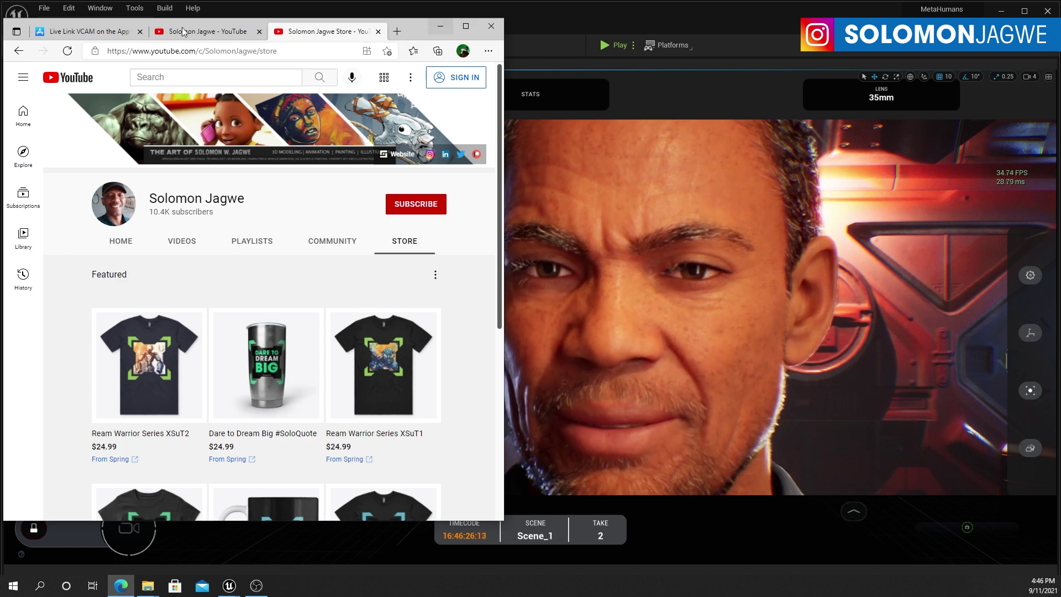
pyautogui.click(83, 32)
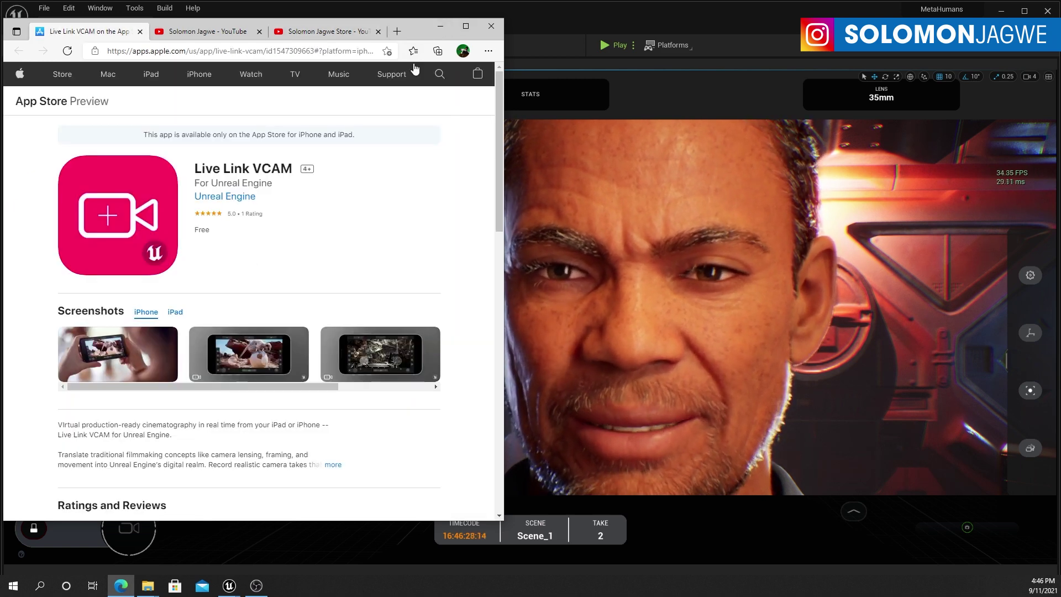
pyautogui.click(441, 26)
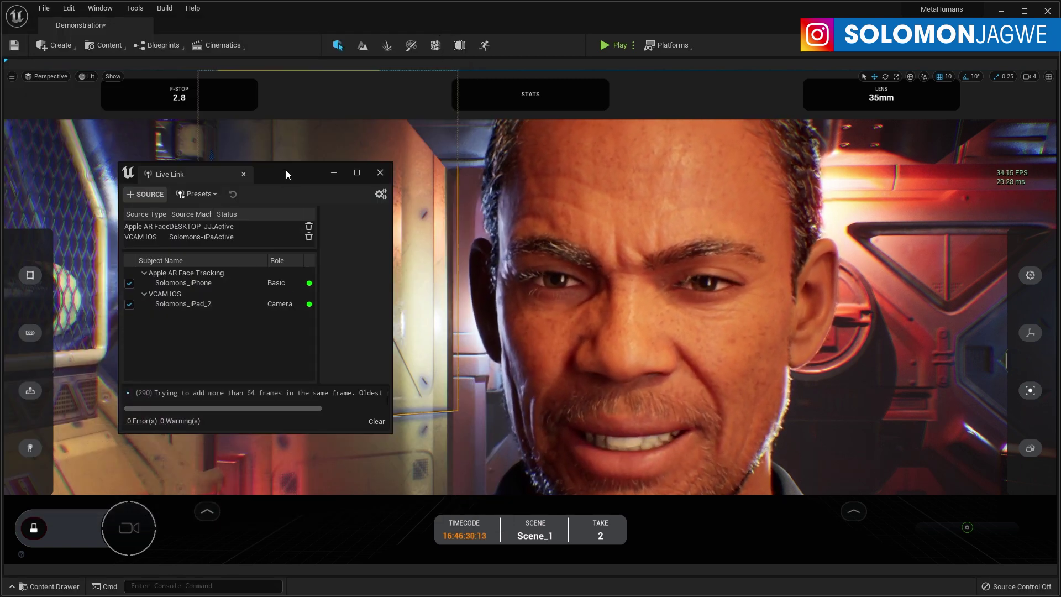
# Bring the World Outliner and Details windows over the viewport and arrange them one above the other, opposite the Live Link window
pyautogui.moveTo(286, 174)
pyautogui.mouseDown()
pyautogui.moveTo(309, 144)
pyautogui.moveTo(286, 176)
pyautogui.mouseUp()
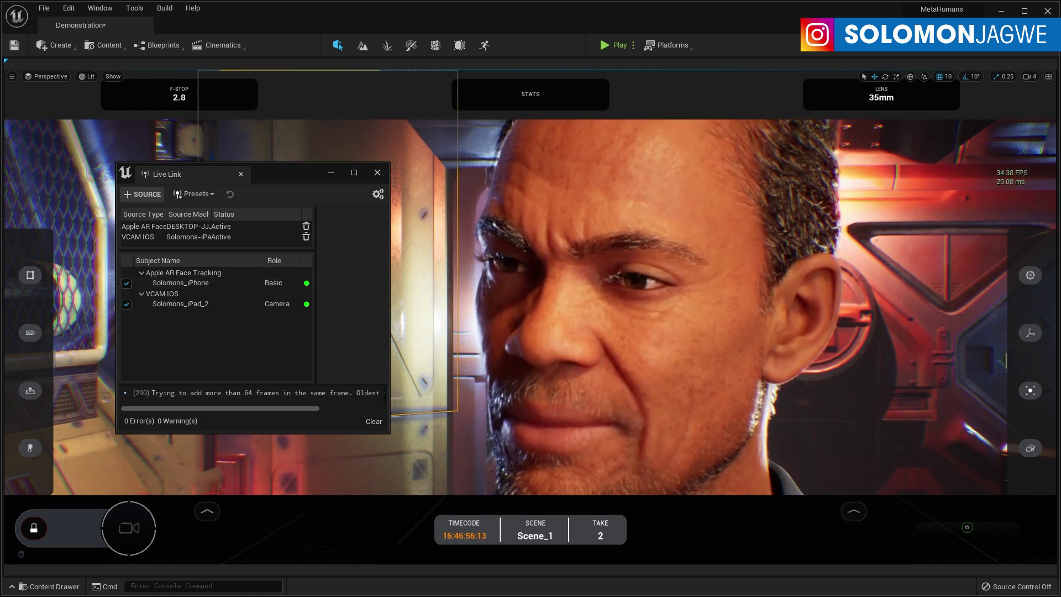
pyautogui.moveTo(1060, 64); pyautogui.dragTo(800, 156)
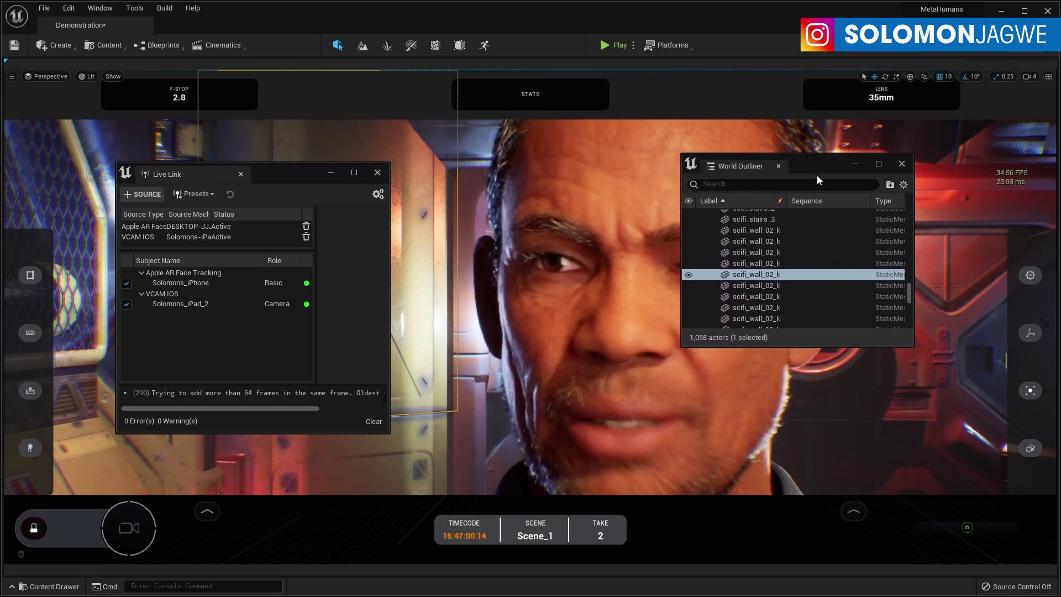
pyautogui.moveTo(1060, 267); pyautogui.dragTo(834, 300)
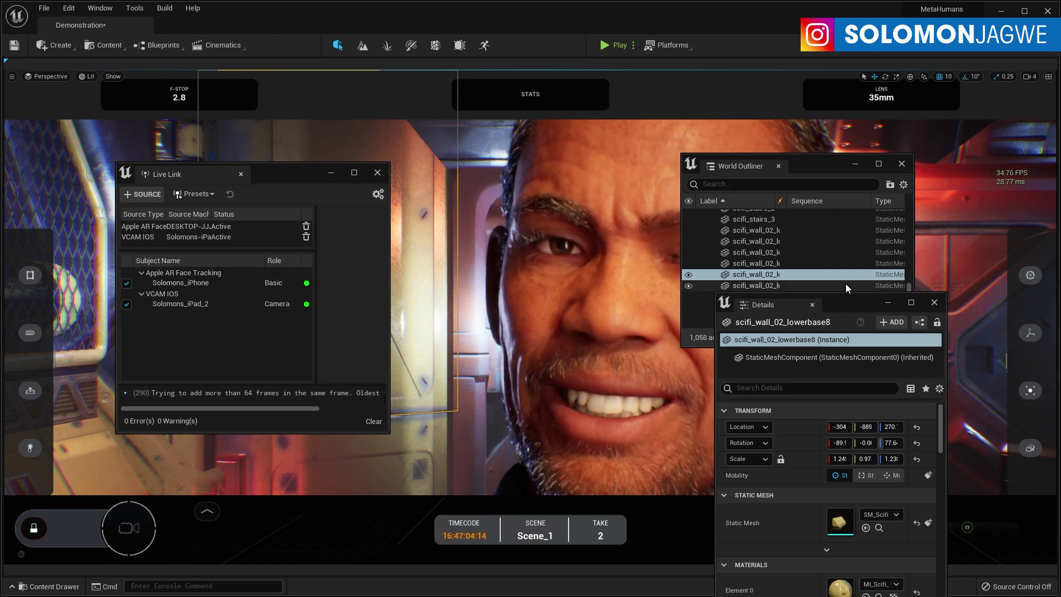
pyautogui.moveTo(808, 163); pyautogui.dragTo(848, 66)
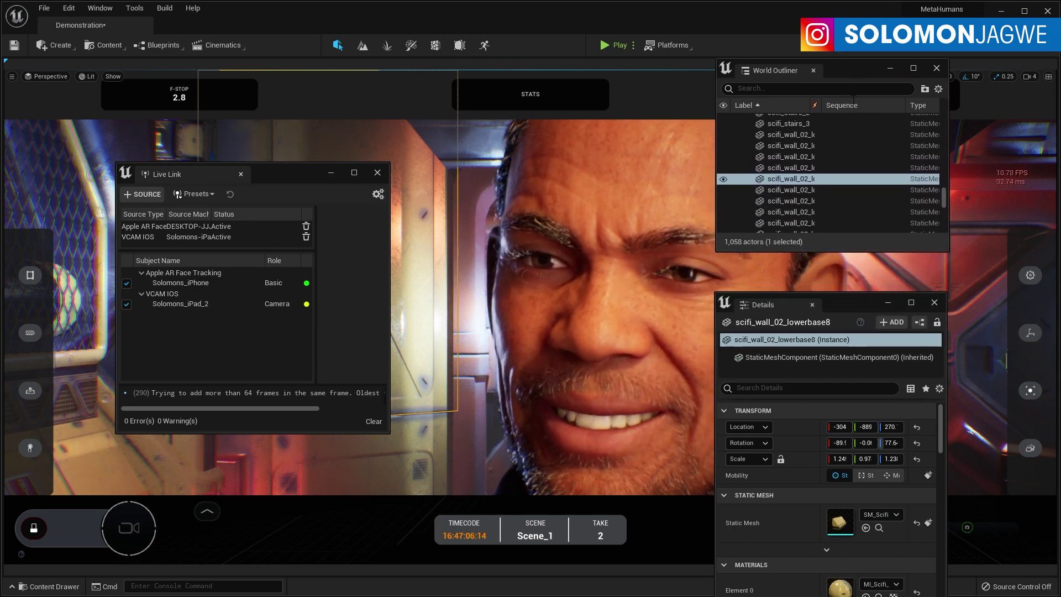
pyautogui.moveTo(843, 300); pyautogui.dragTo(837, 274)
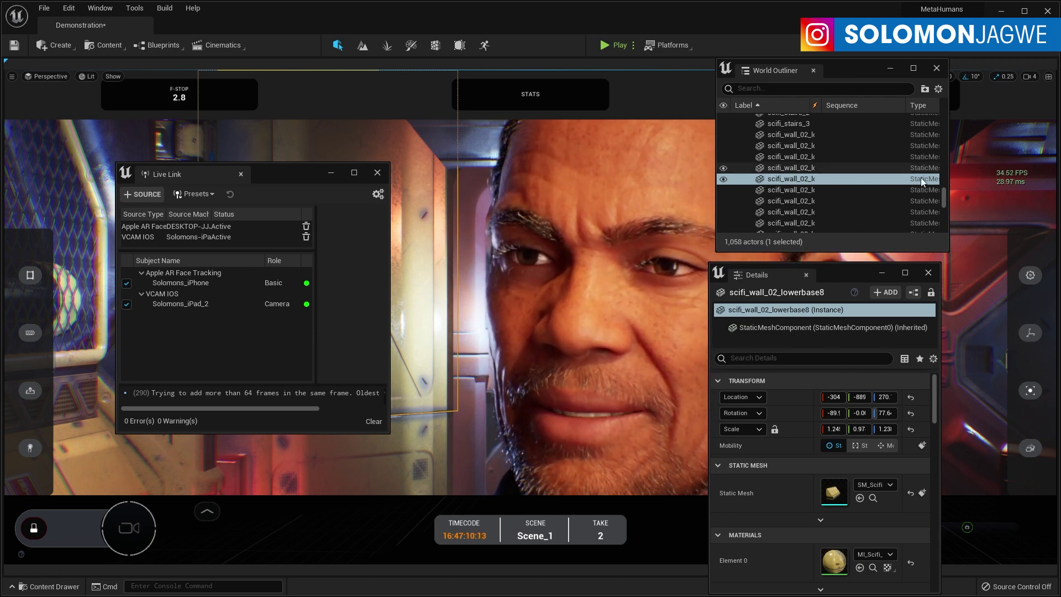
# Select VirtualCamera2Actor and its VCam component, and examine the virtual camera, output provider and modifier stack settings
pyautogui.moveTo(944, 195); pyautogui.dragTo(946, 226)
pyautogui.click(794, 227)
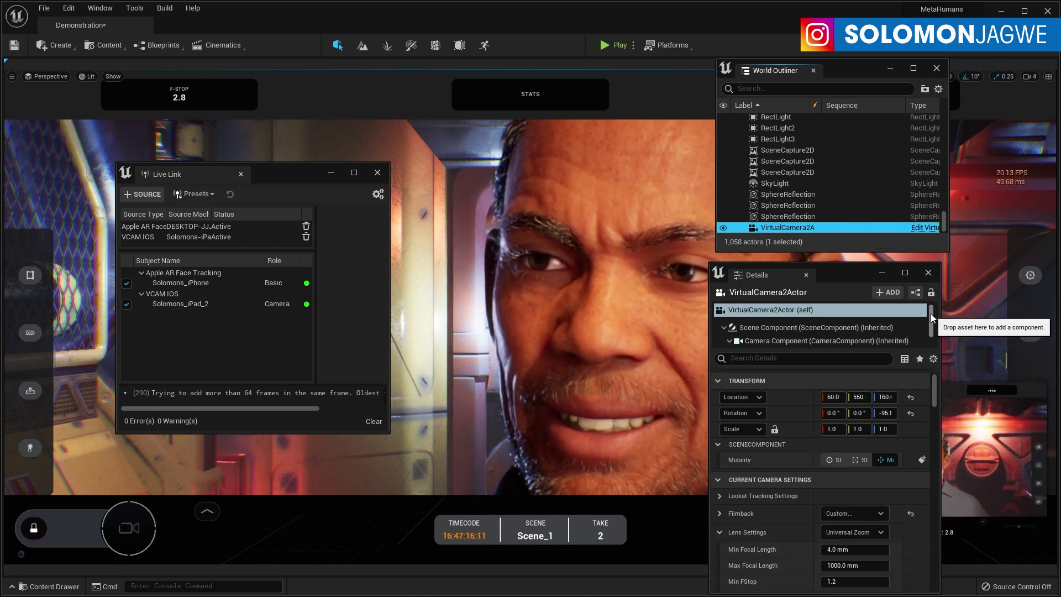
pyautogui.moveTo(931, 314); pyautogui.dragTo(933, 333)
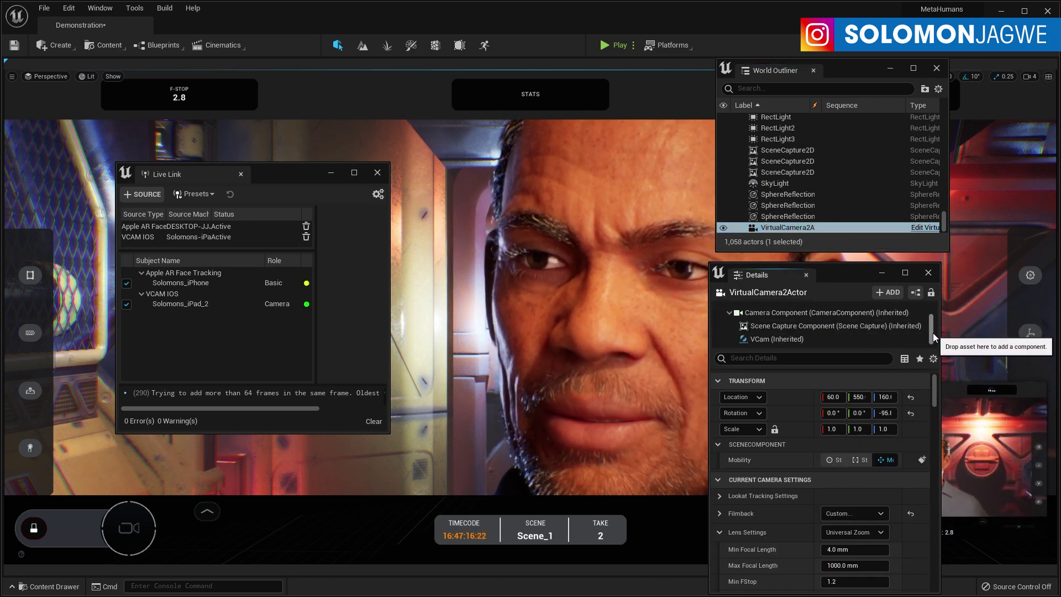
pyautogui.click(771, 339)
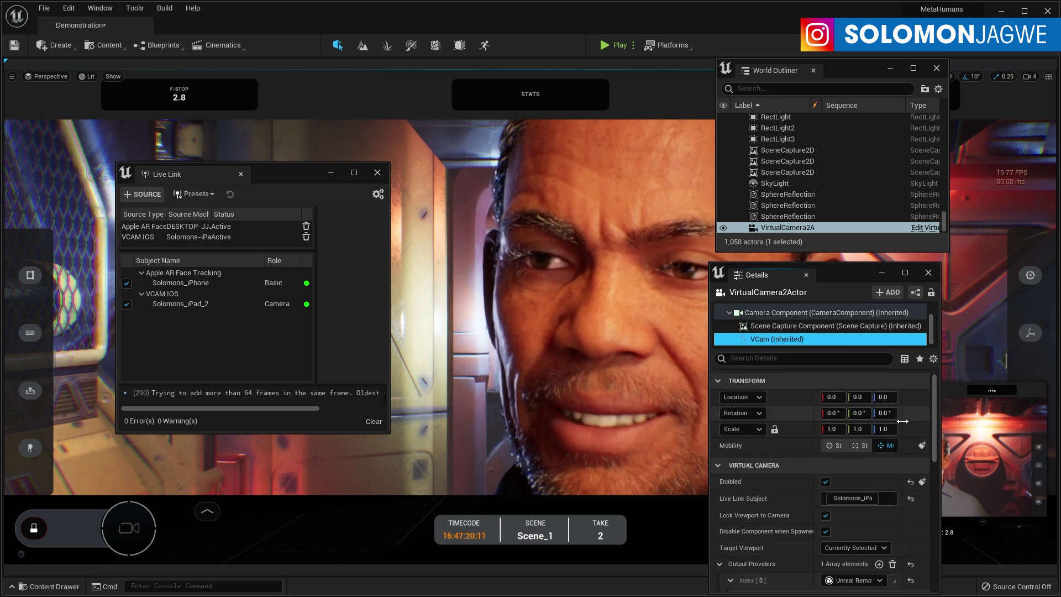
pyautogui.moveTo(935, 413); pyautogui.dragTo(936, 436)
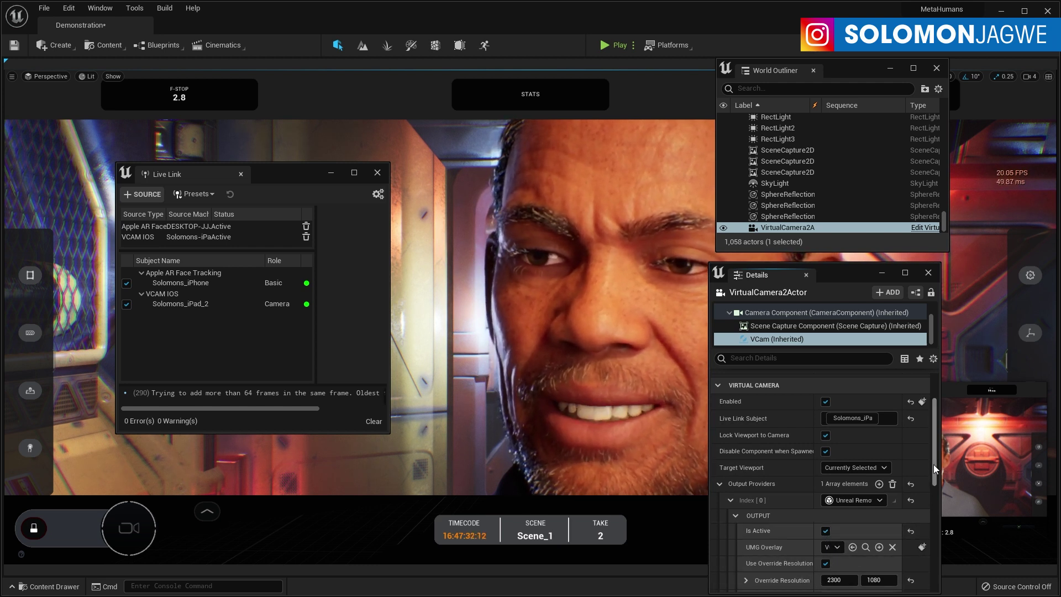
pyautogui.moveTo(933, 469); pyautogui.dragTo(936, 495)
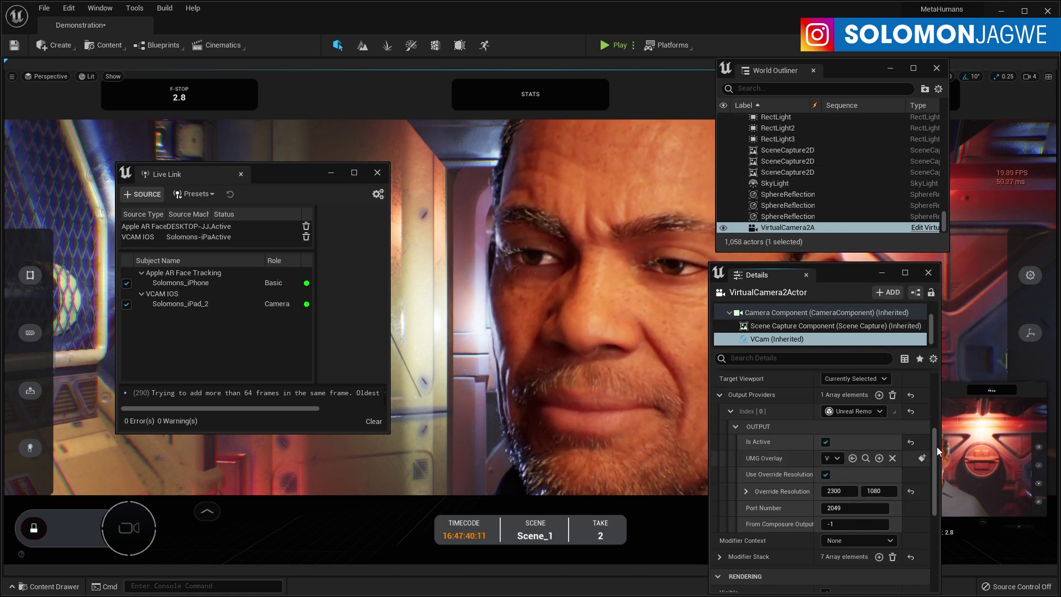
pyautogui.moveTo(937, 451); pyautogui.dragTo(936, 489)
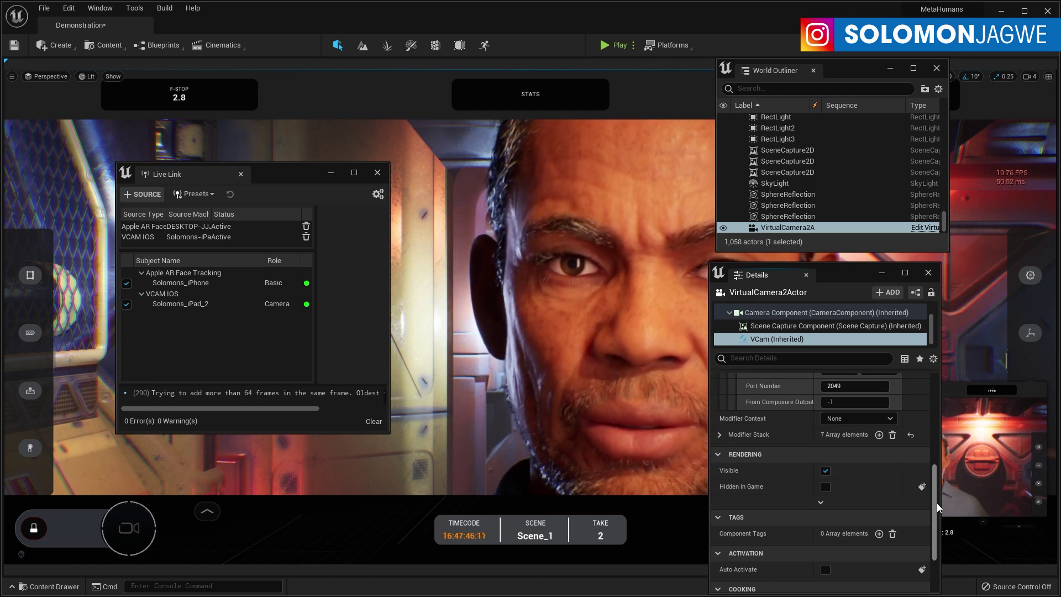
pyautogui.moveTo(937, 503); pyautogui.dragTo(937, 409)
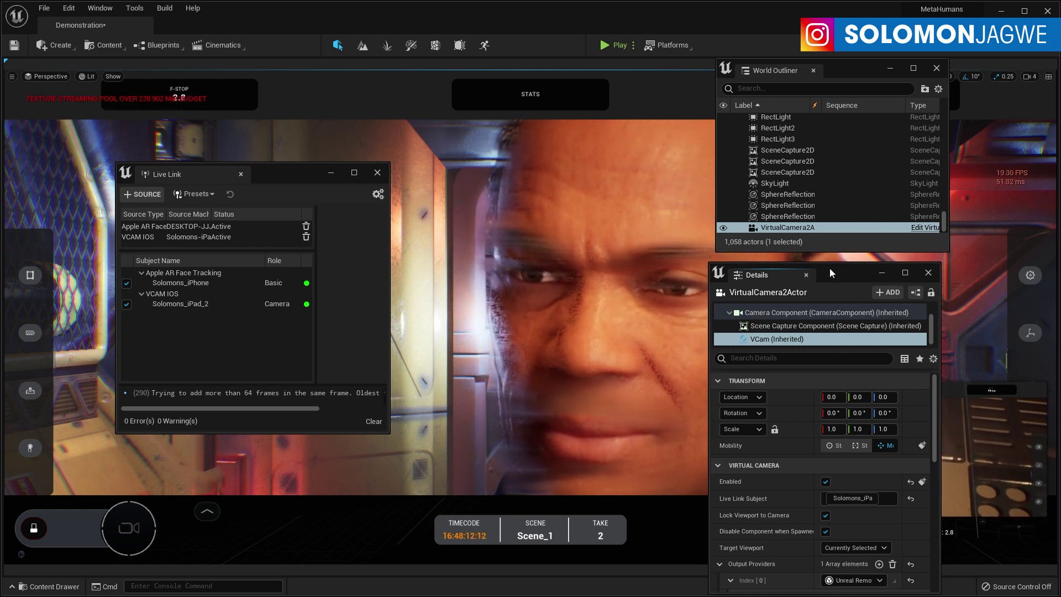
# Clear the Details and World Outliner windows from the viewport and reposition the Live Link window
pyautogui.click(807, 275)
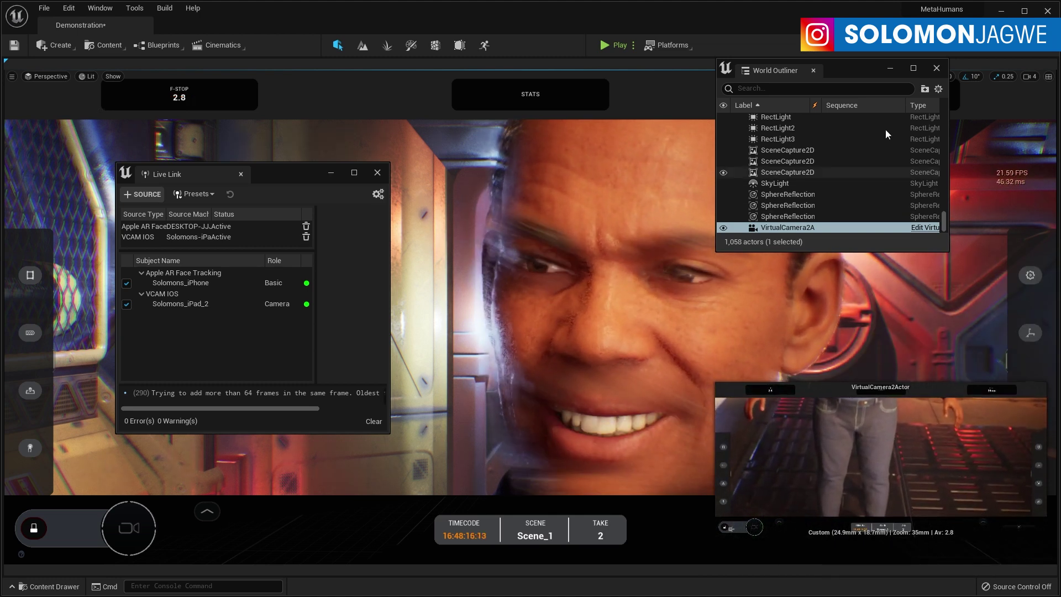
pyautogui.click(889, 67)
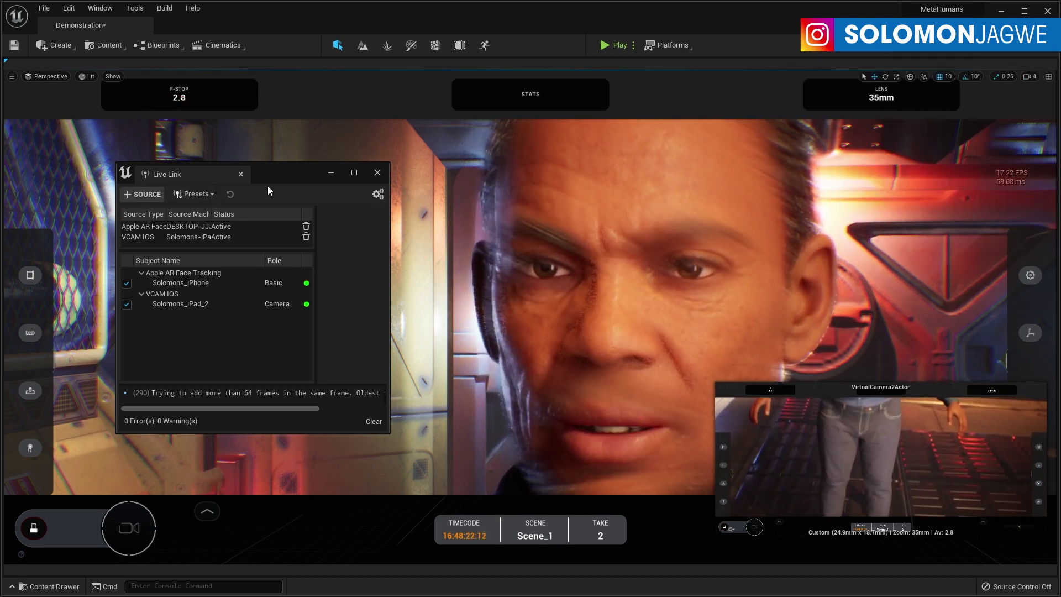
pyautogui.moveTo(281, 168); pyautogui.dragTo(359, 223)
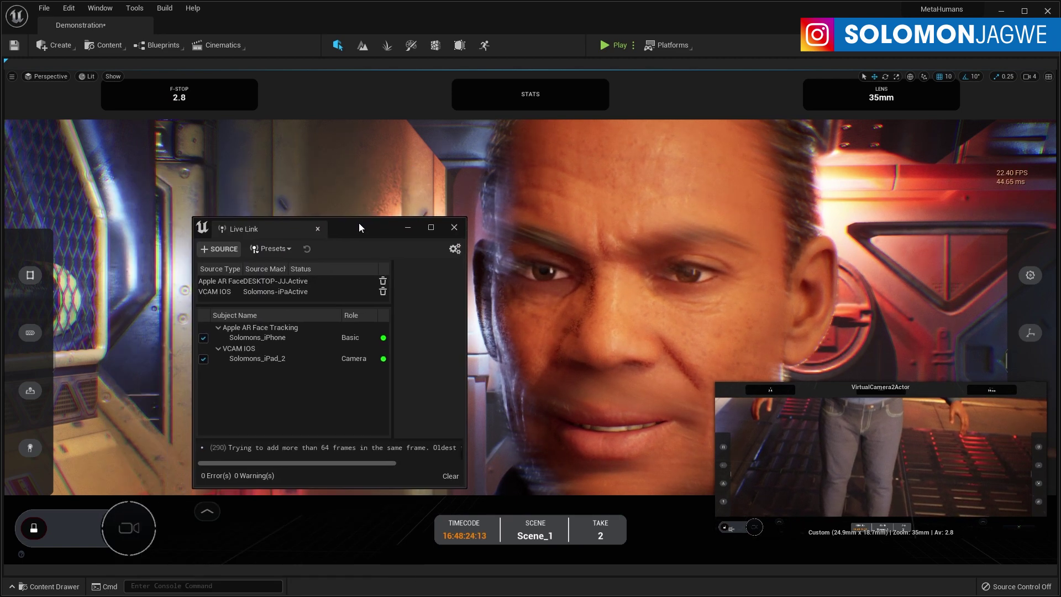
# Switch the viewport to look through VirtualCamera2Actor and move the Live Link window away from the centre of the view
pyautogui.click(54, 75)
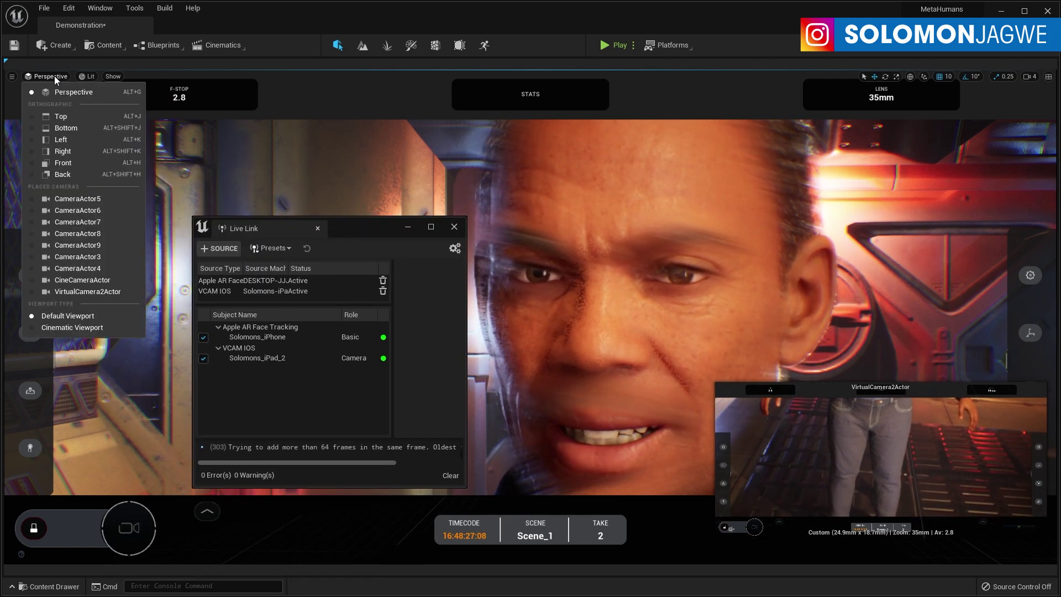
pyautogui.click(108, 290)
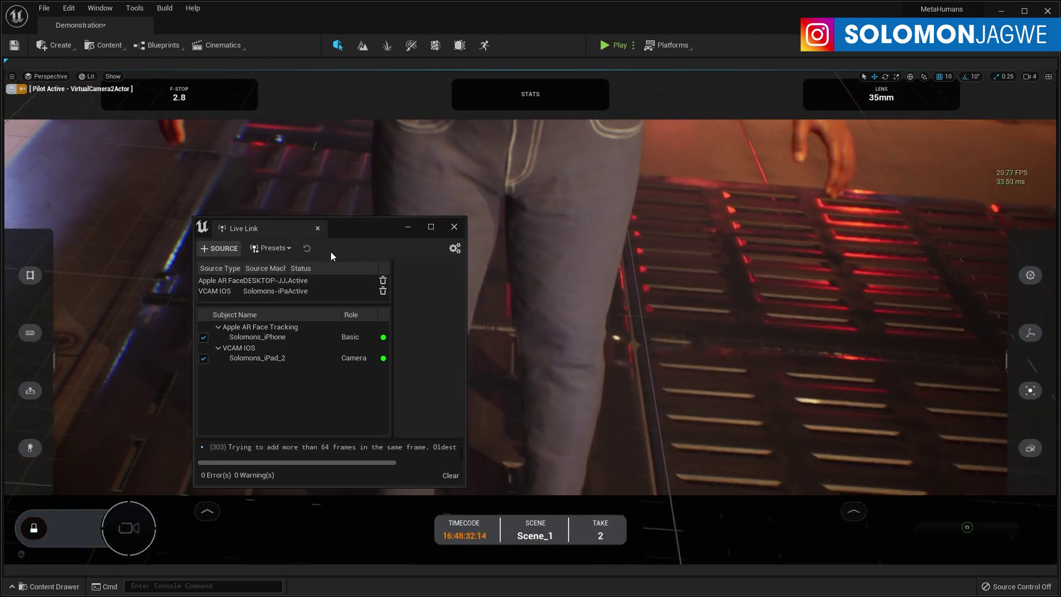
pyautogui.moveTo(374, 231); pyautogui.dragTo(896, 347)
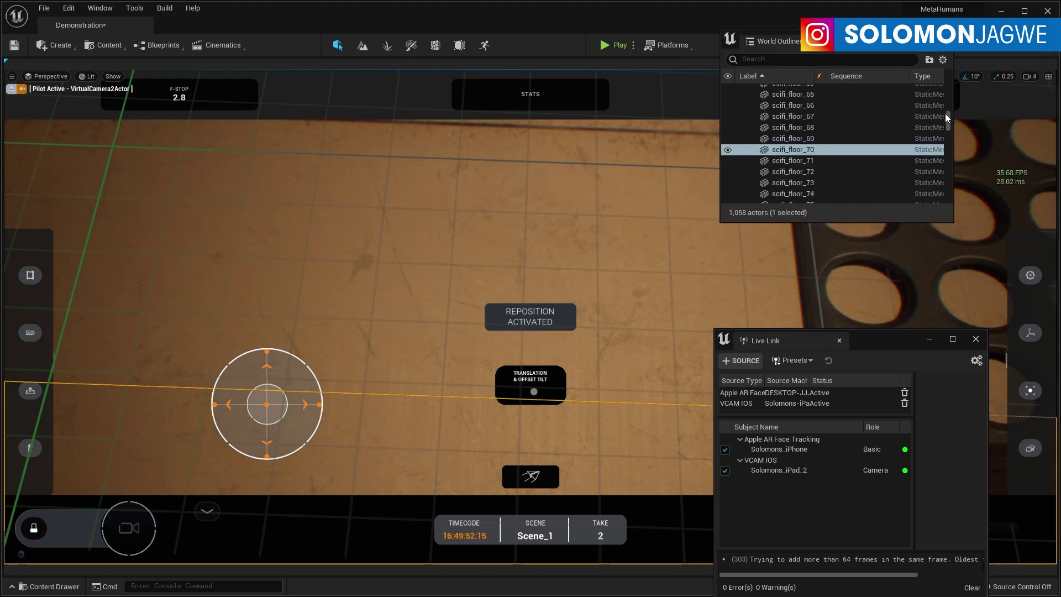
# Select VirtualCamera2Actor in the World Outliner and disable its VCam component
pyautogui.moveTo(945, 113); pyautogui.dragTo(955, 195)
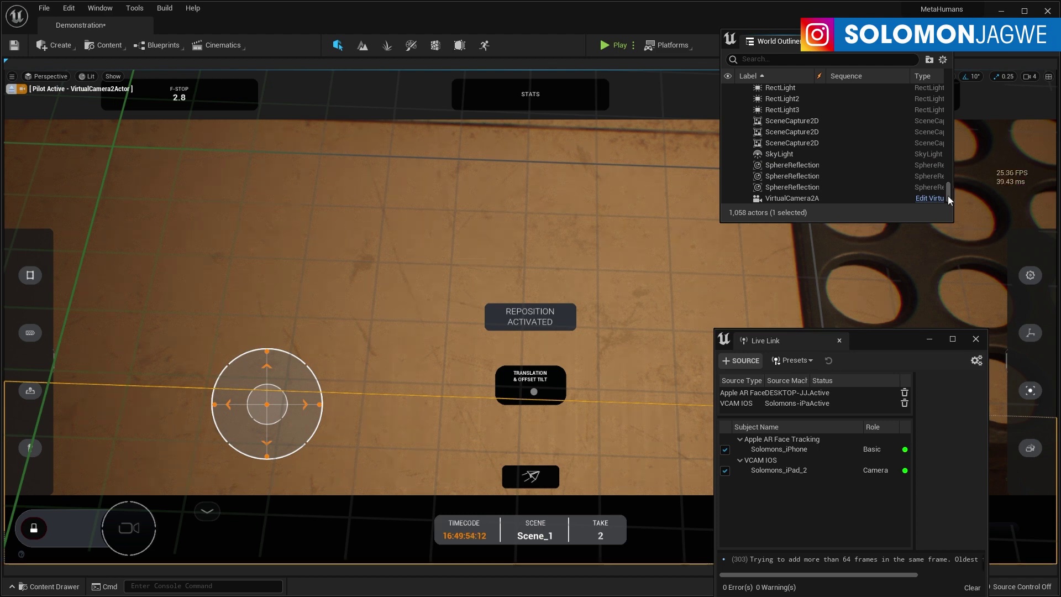
pyautogui.click(817, 200)
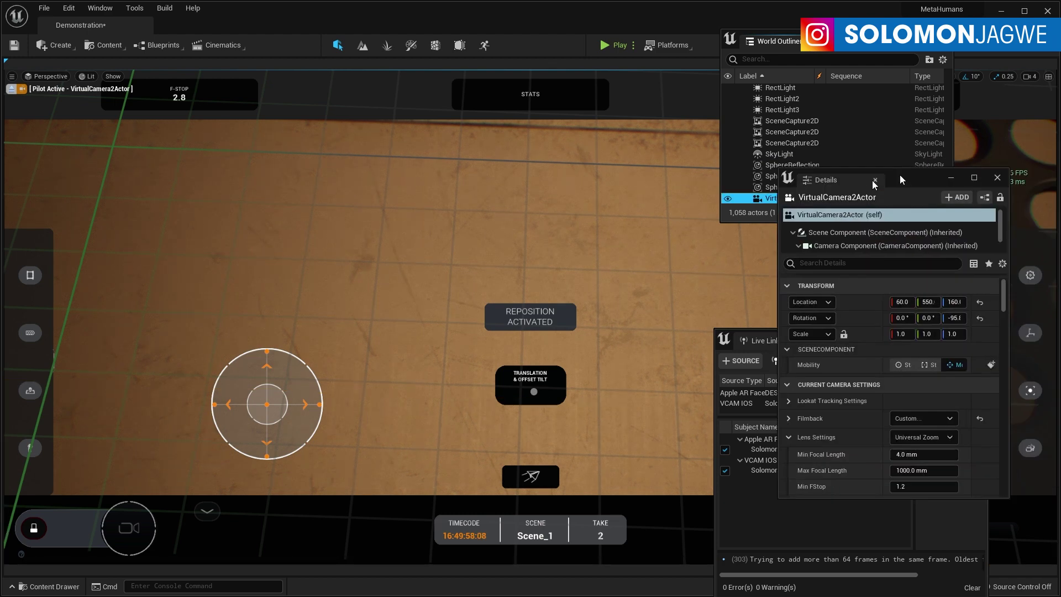
pyautogui.moveTo(900, 174); pyautogui.dragTo(889, 201)
pyautogui.scroll(-6, 944, 412)
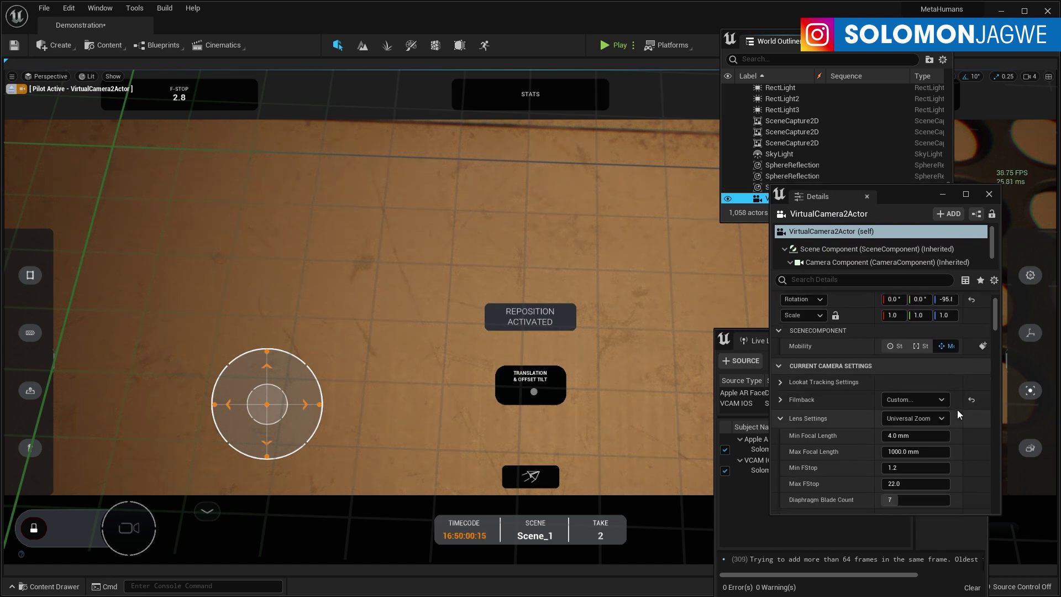
pyautogui.scroll(6, 961, 409)
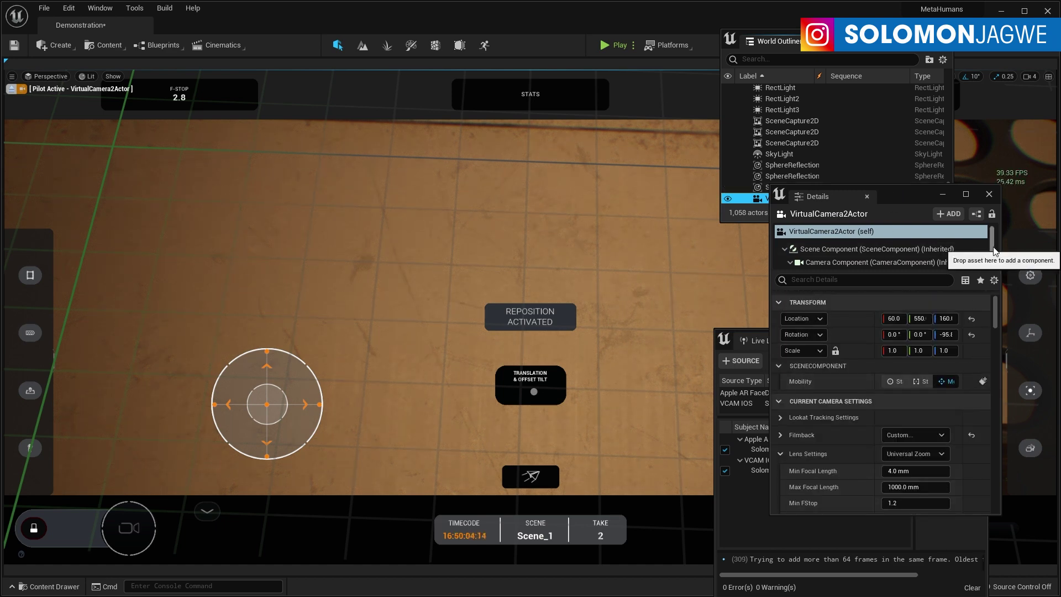
pyautogui.scroll(-1, 975, 257)
pyautogui.click(856, 264)
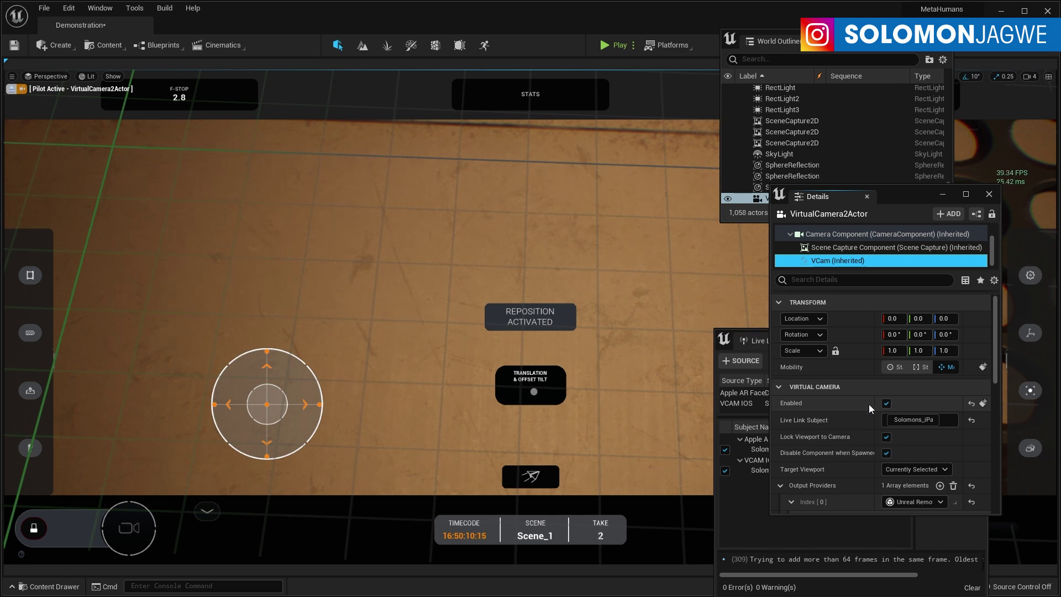
pyautogui.click(887, 403)
pyautogui.click(886, 403)
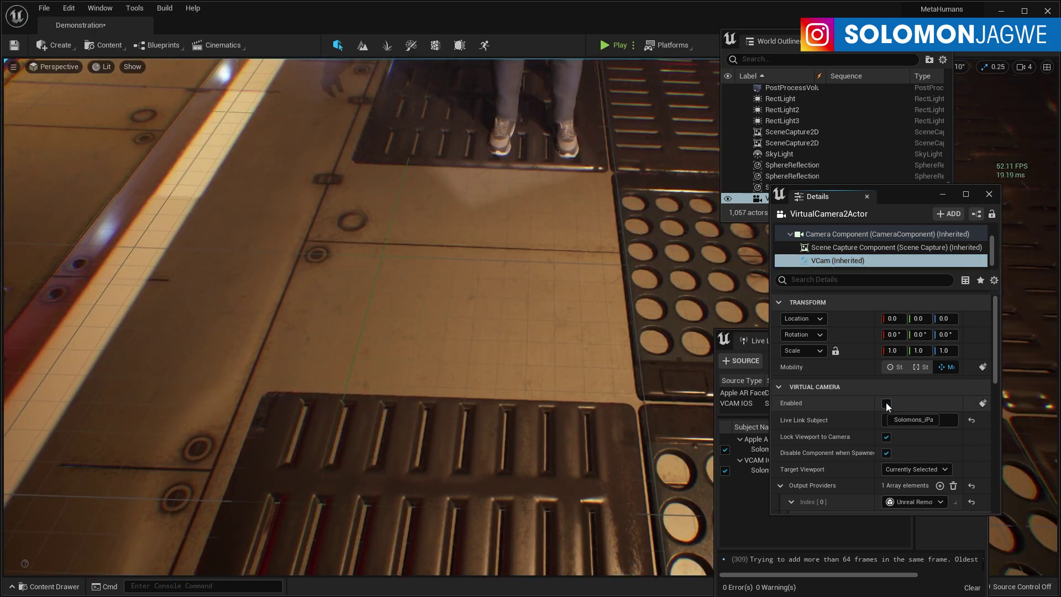